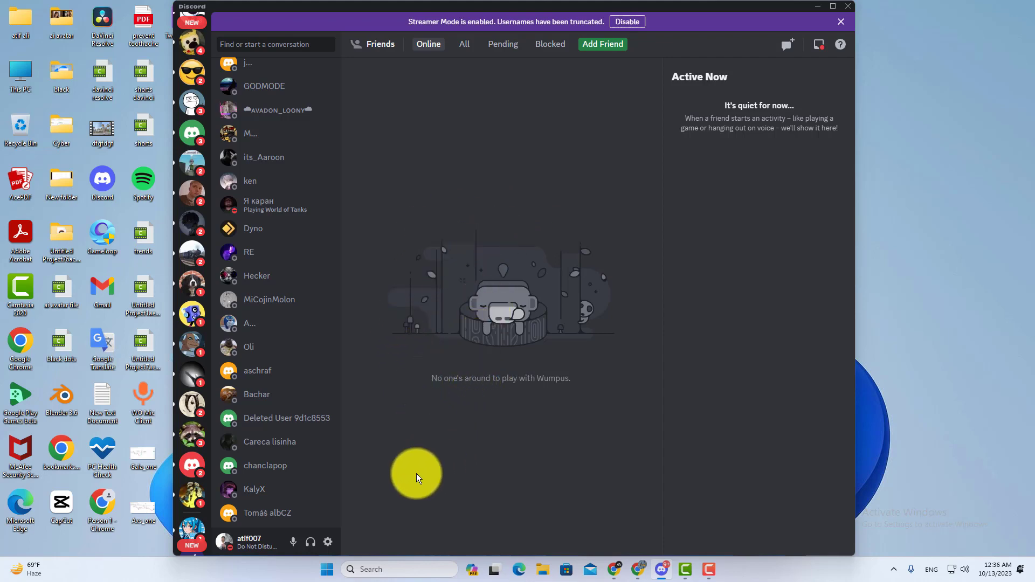
Step: Open Discord user settings from the gear icon and go to the Voice & Video page
click(327, 541)
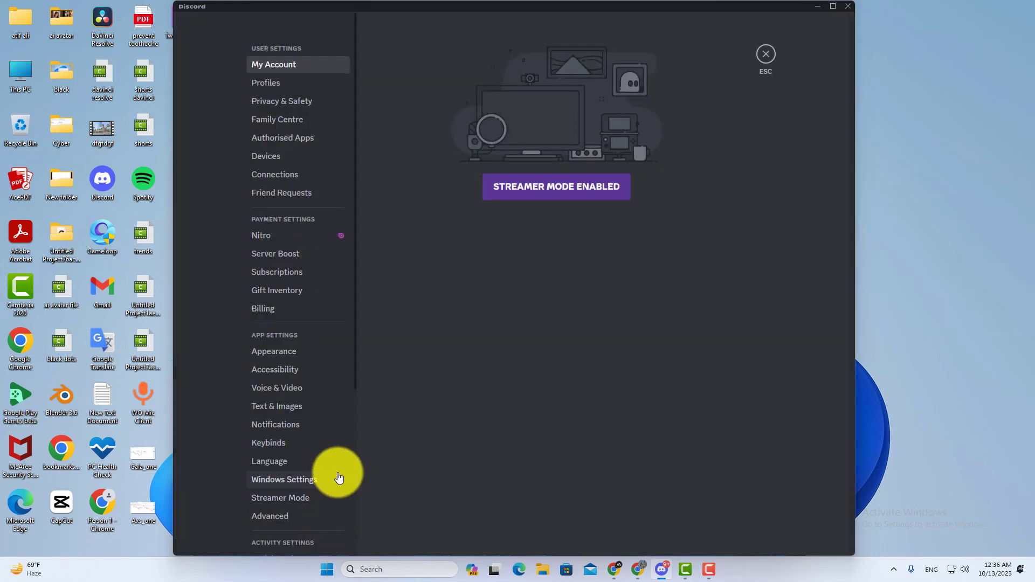
click(280, 389)
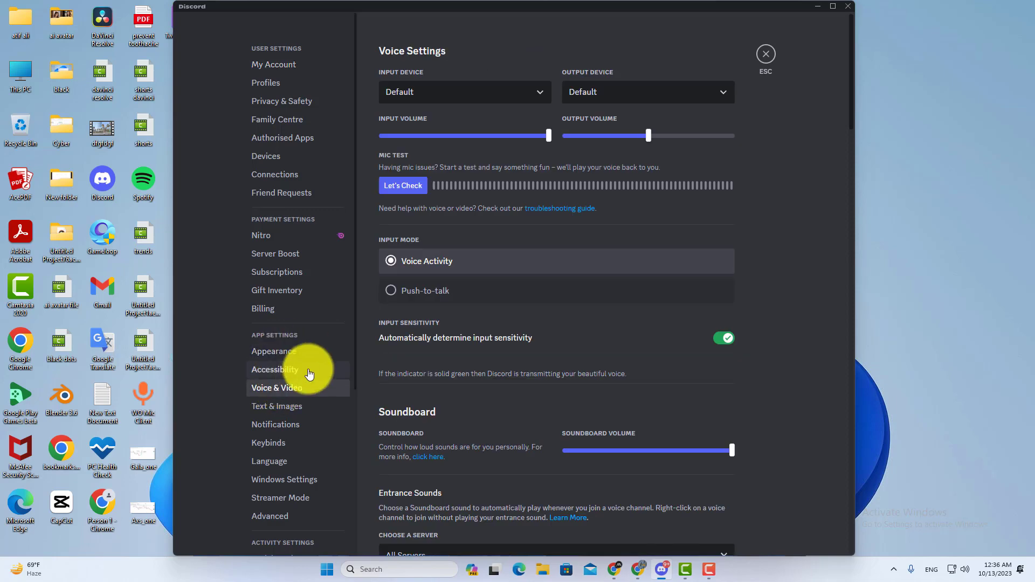
scroll(498, 326, down, 3)
scroll(498, 326, down, 1)
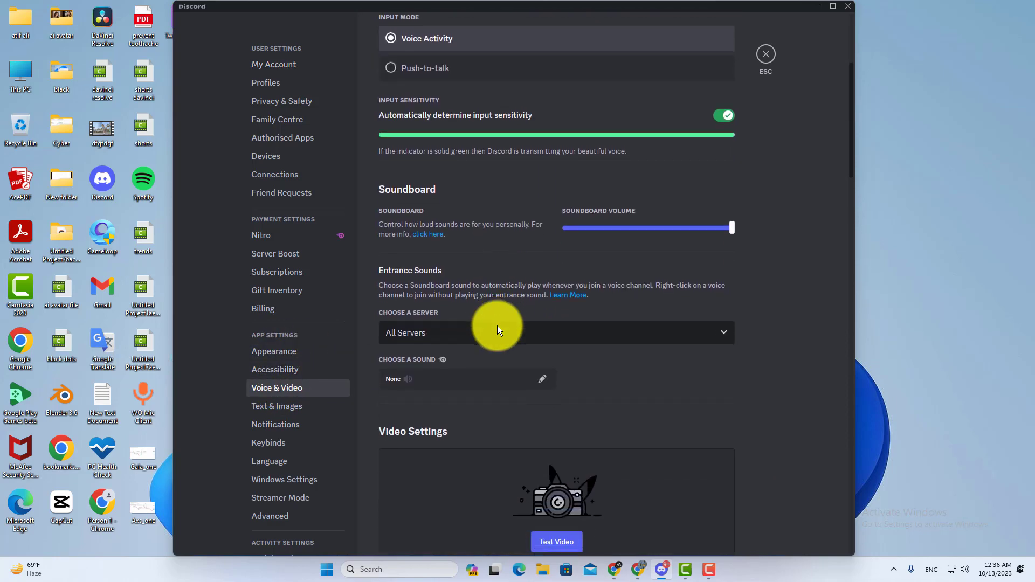
scroll(498, 326, down, 3)
scroll(497, 327, down, 4)
scroll(497, 326, down, 3)
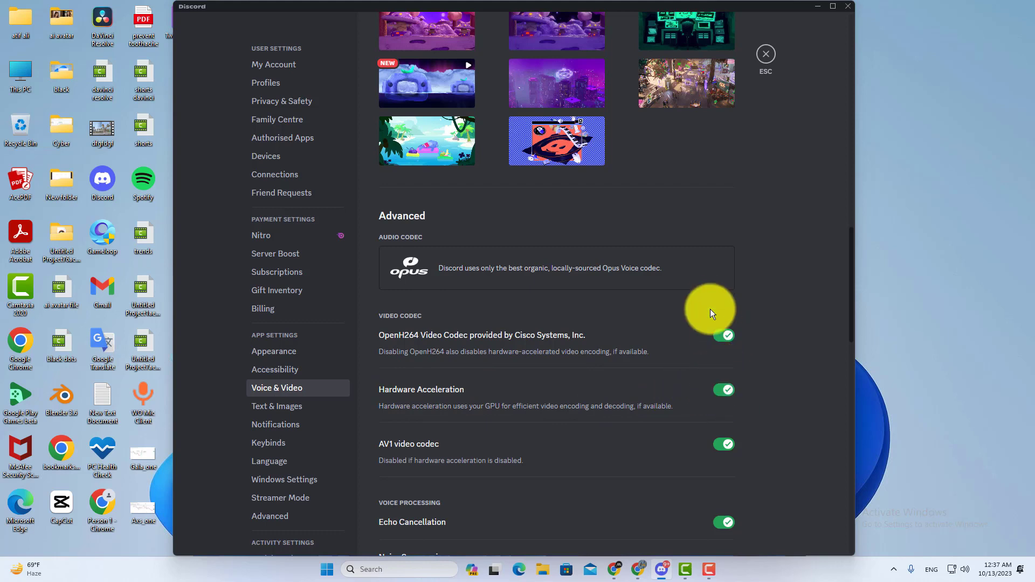
Step: Switch off the 'OpenH264 Video Codec provided by Cisco Systems, Inc.' toggle
click(724, 337)
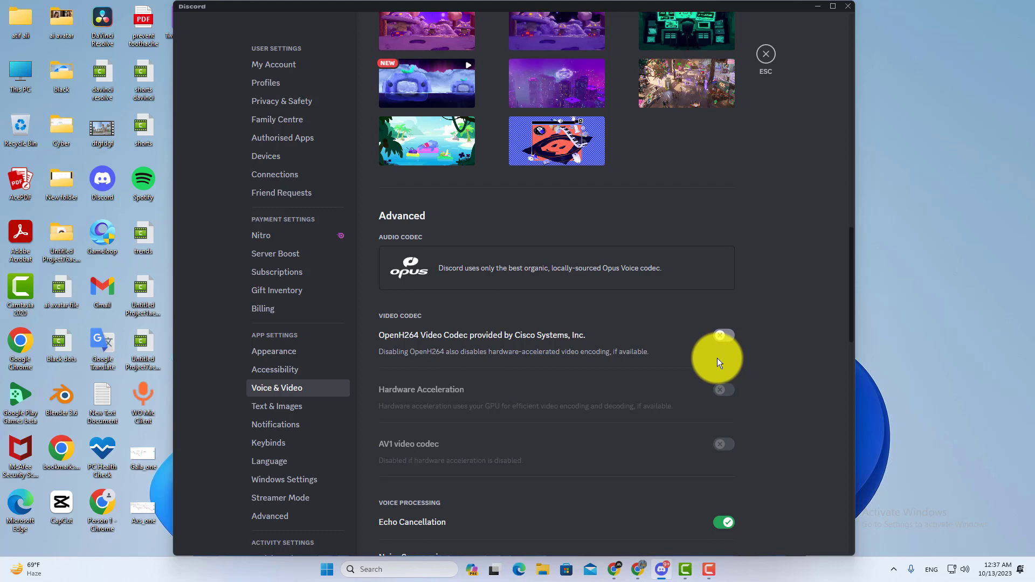